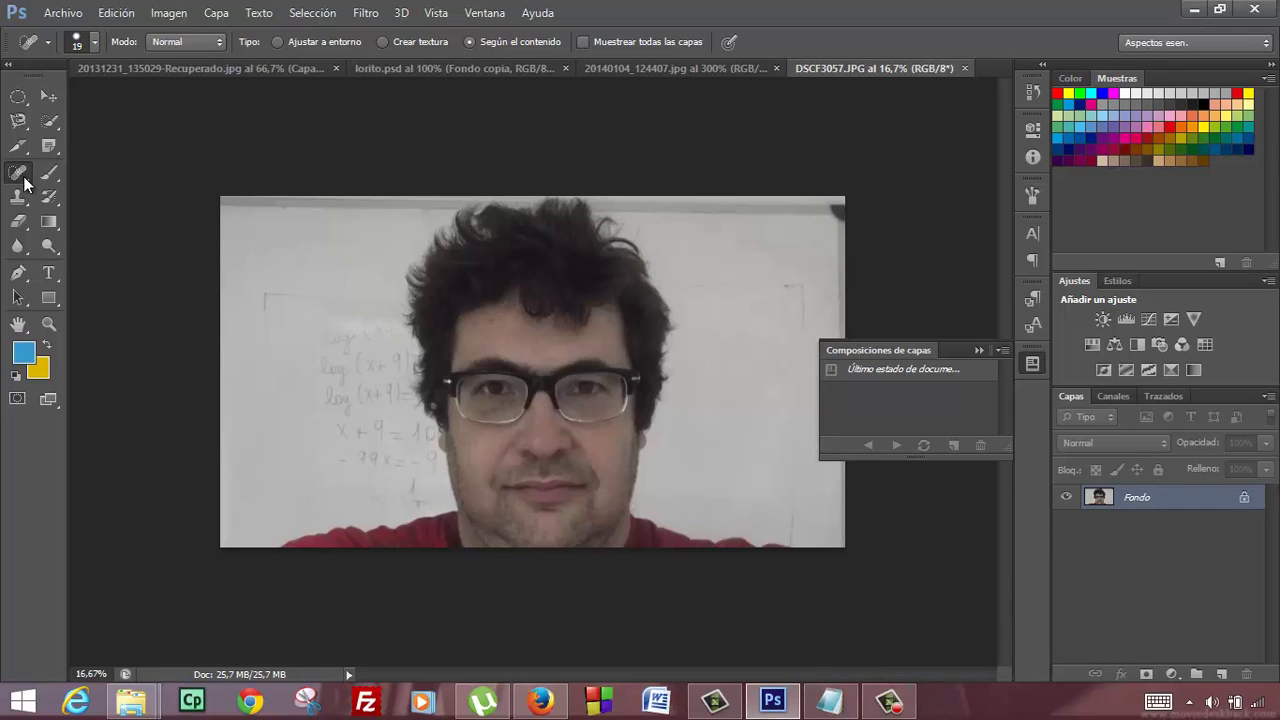
Step: Zoom in on the face to 50% and select the Spot Healing Brush
right_click(26, 184)
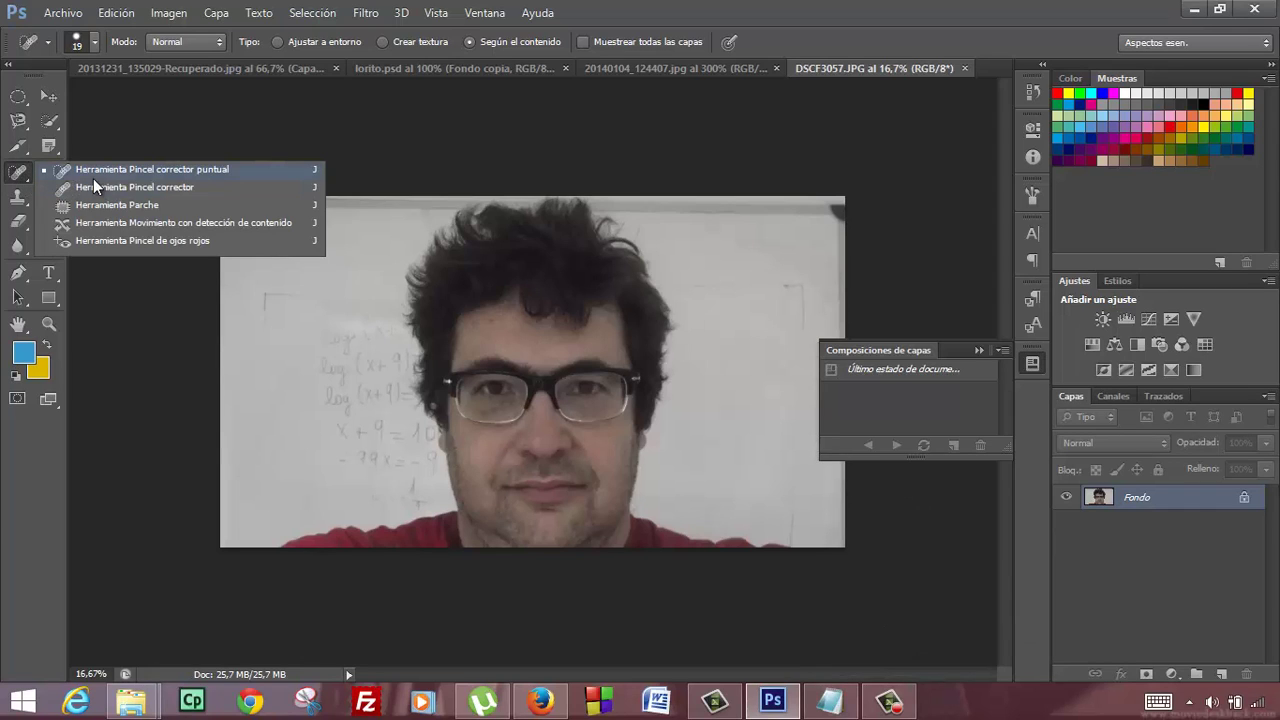
click(93, 178)
click(48, 324)
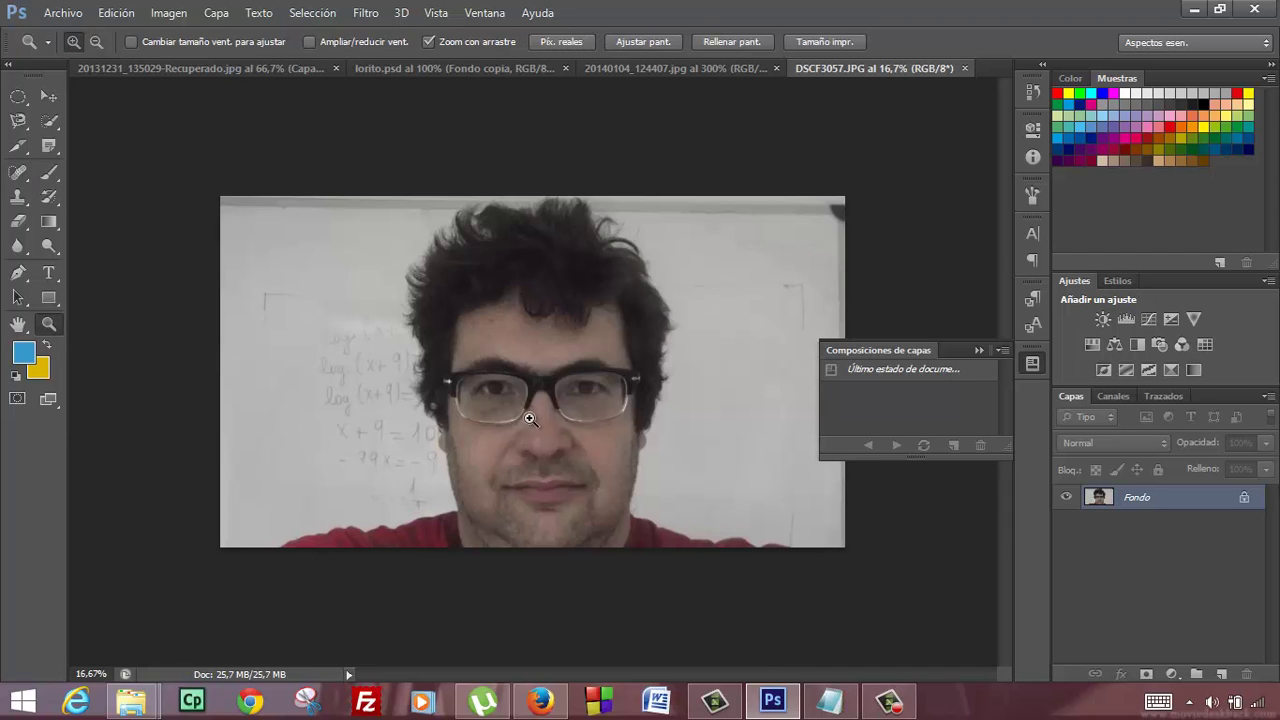
click(530, 460)
click(550, 509)
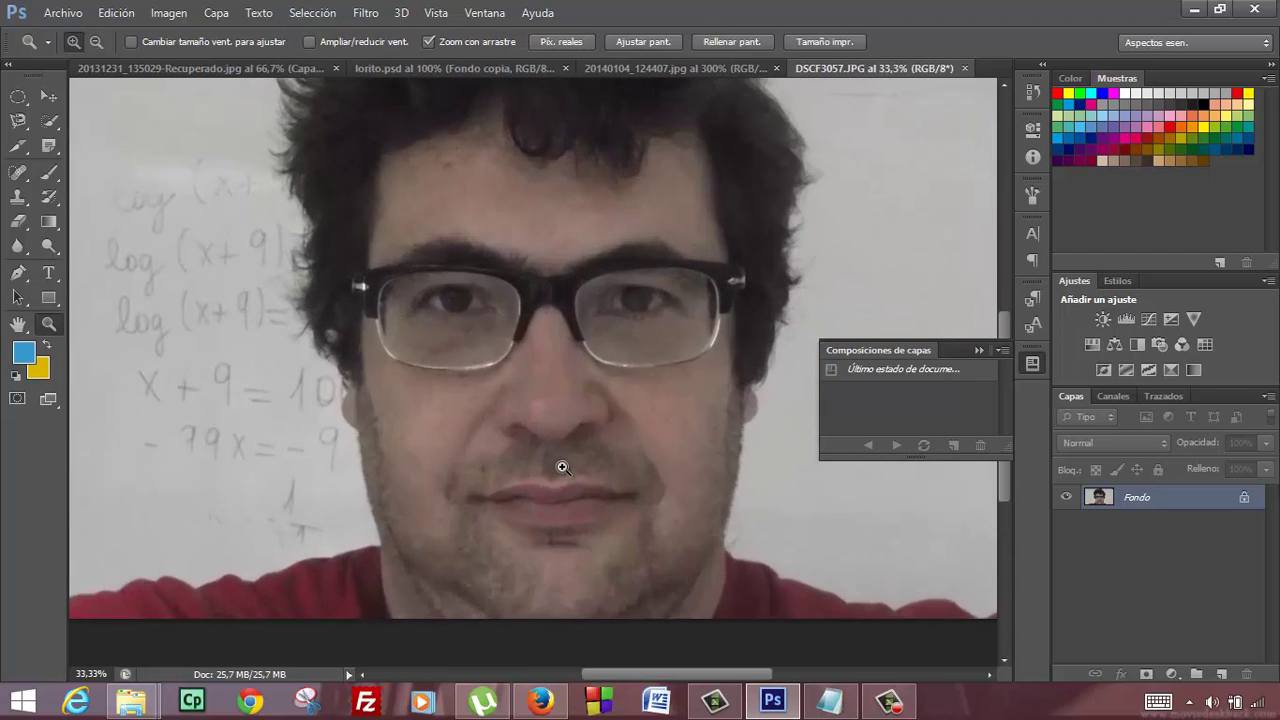
click(563, 467)
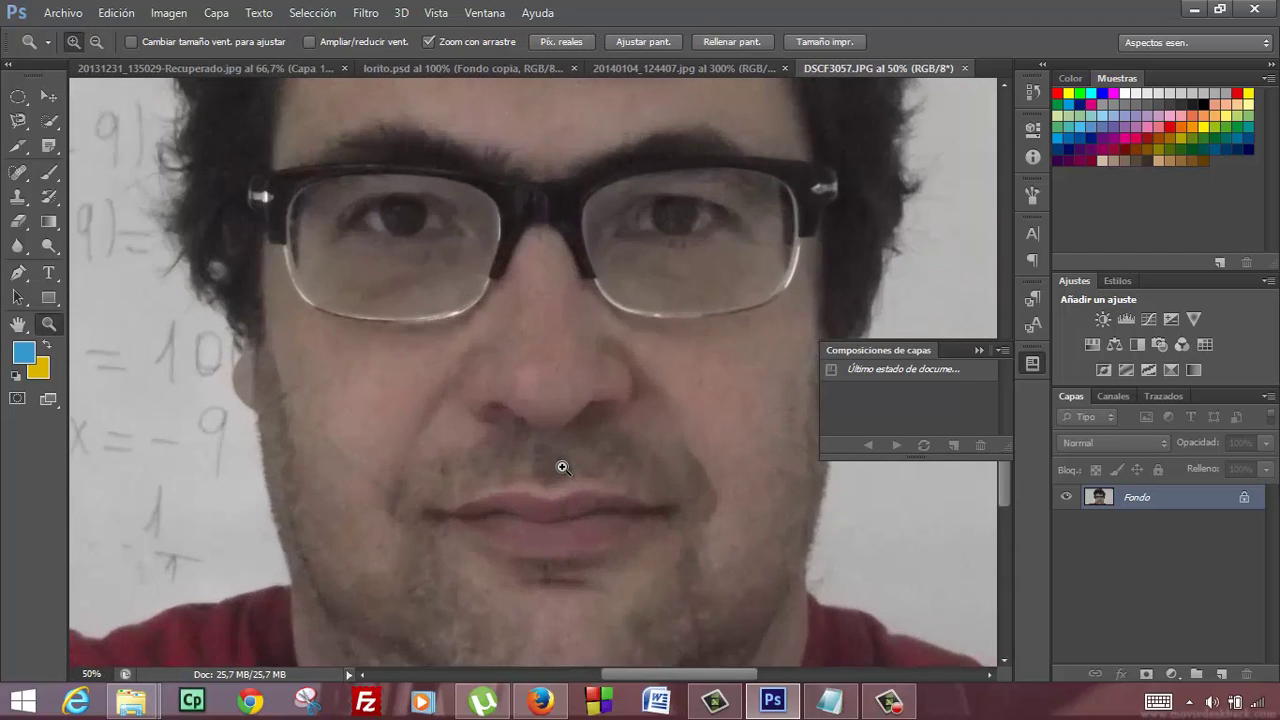
click(18, 172)
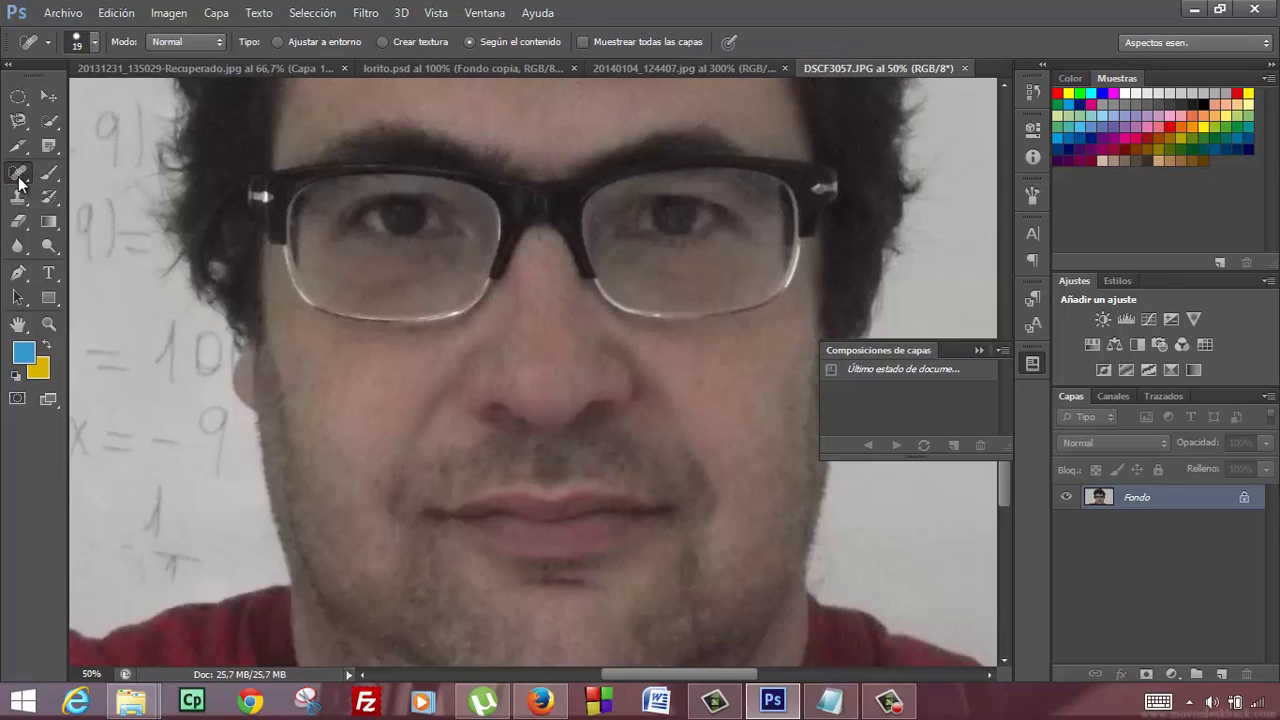
Step: Spot-heal one small blemish on the face, then switch to the Healing Brush (Pincel corrector)
click(701, 380)
mouse_move(540, 701)
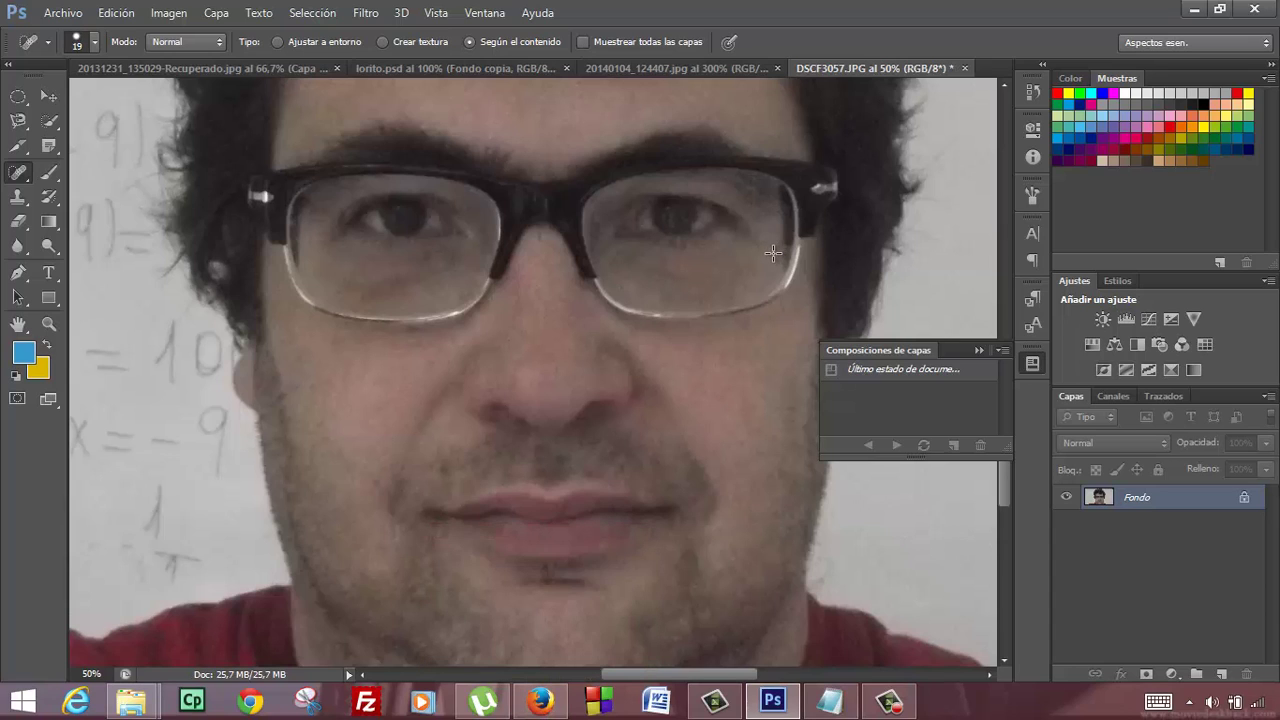
right_click(19, 176)
click(111, 189)
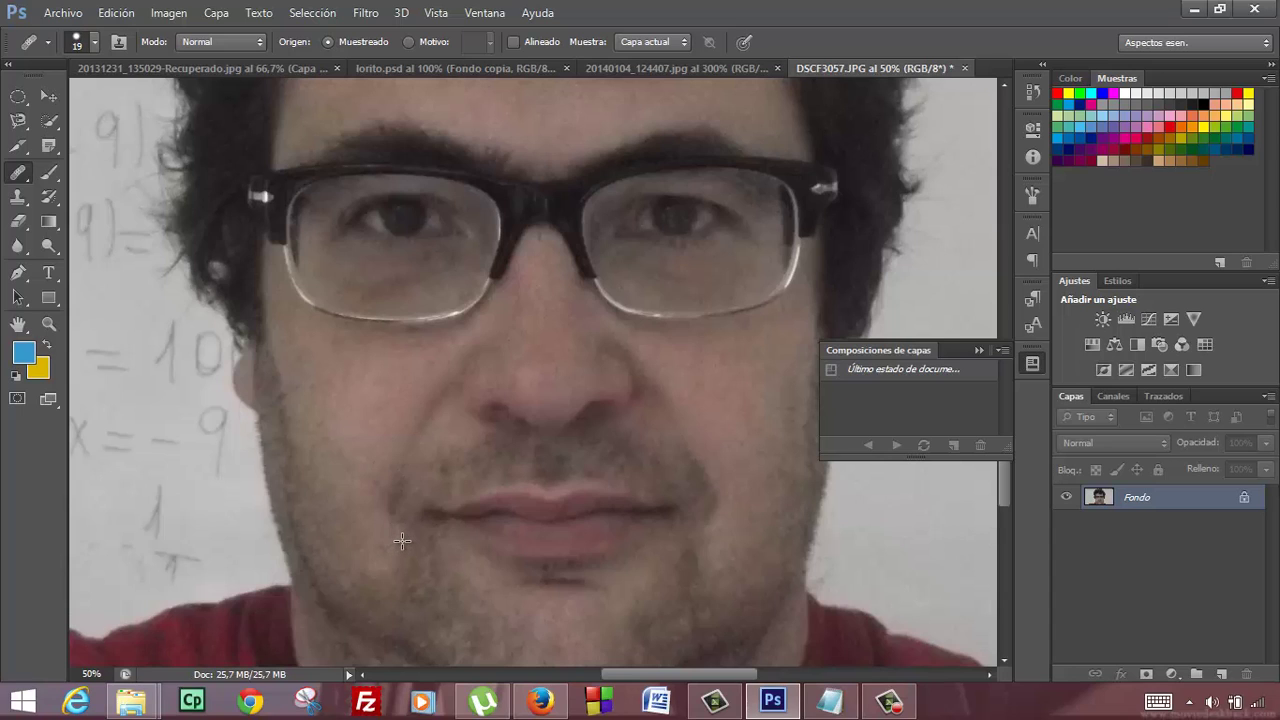
Step: Dismiss the missing-source-point alert and heal a spot on the bridge of the nose
click(550, 359)
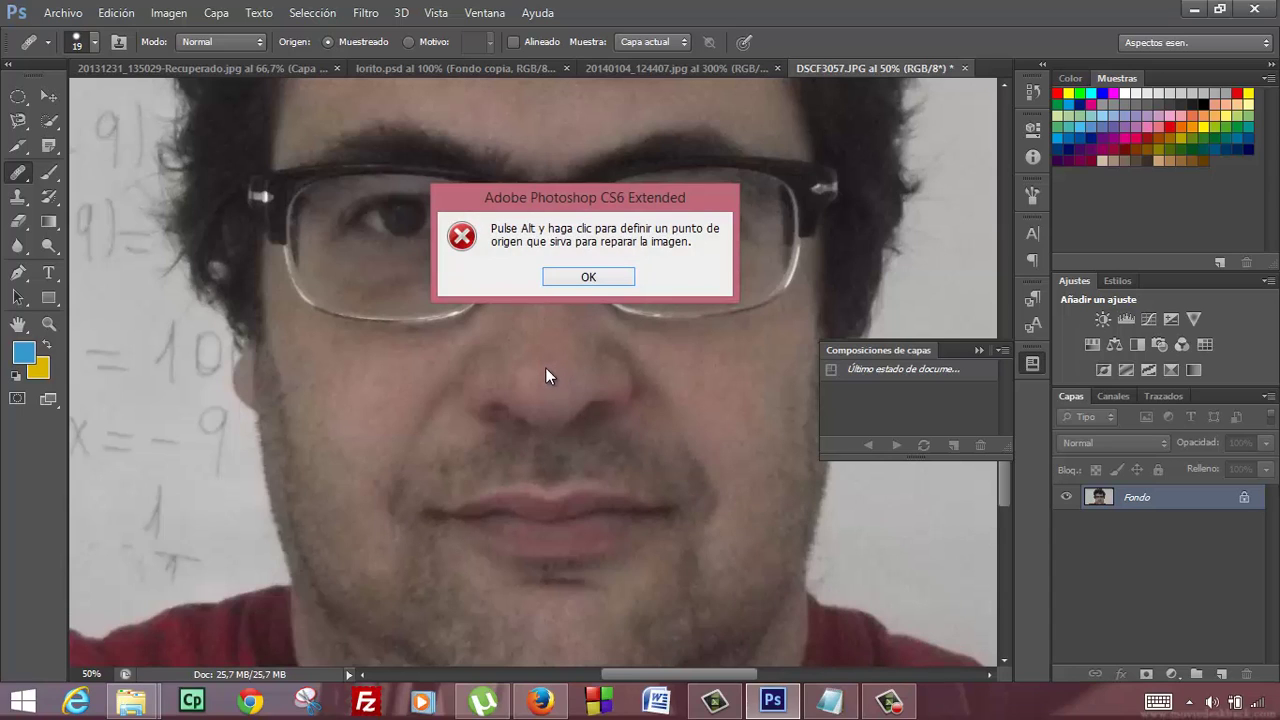
click(614, 279)
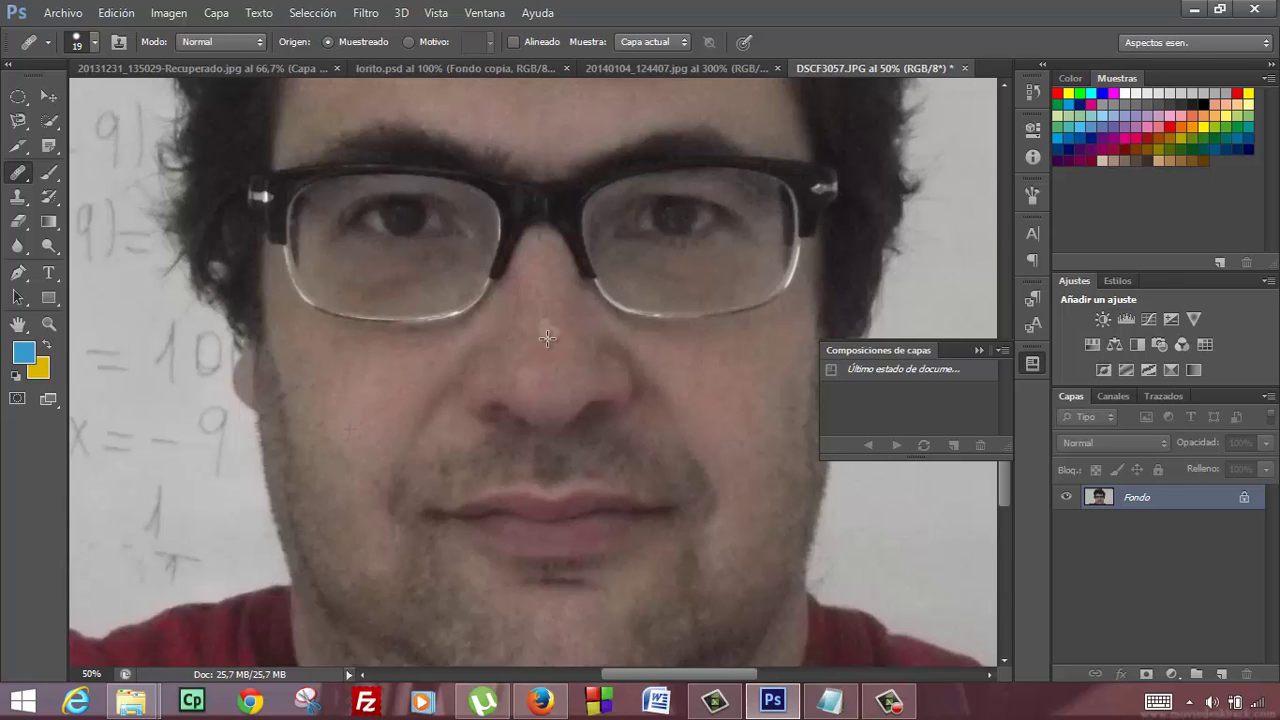
drag(552, 330, 552, 341)
drag(552, 341, 543, 340)
Step: Switch to the Patch Tool (Herramienta Parche) and outline an area of the left cheek
right_click(25, 180)
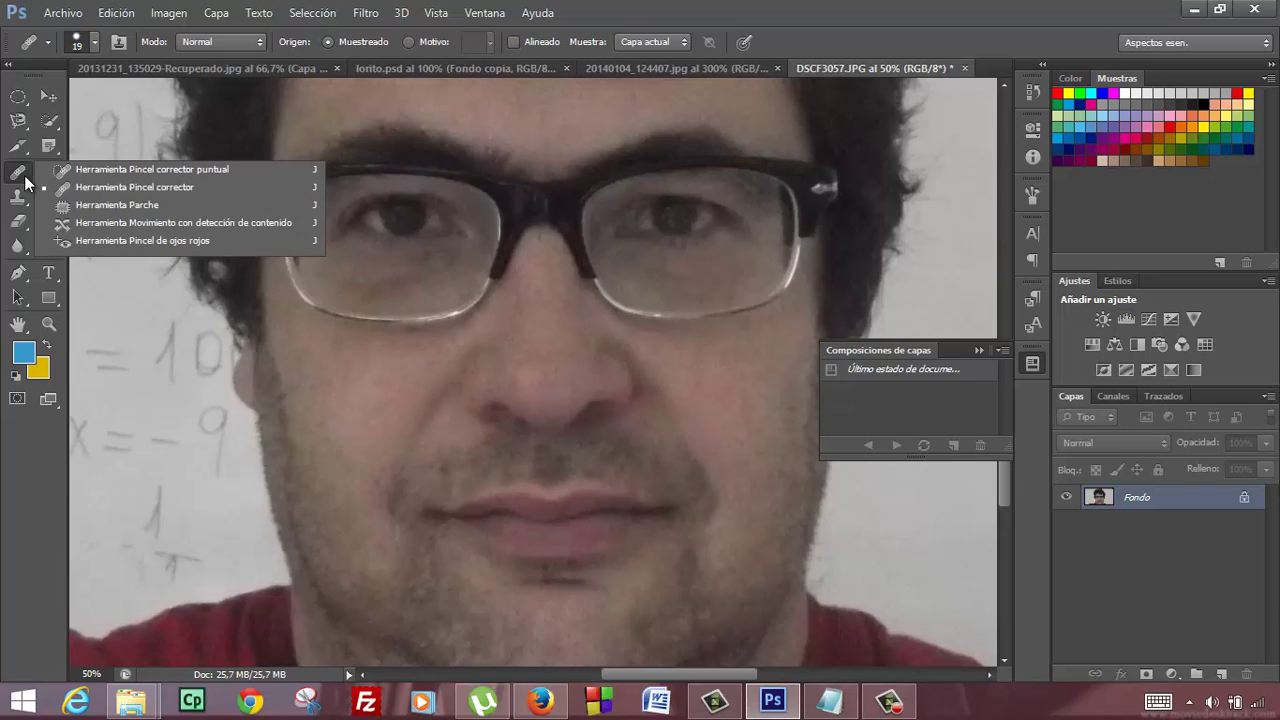
click(114, 205)
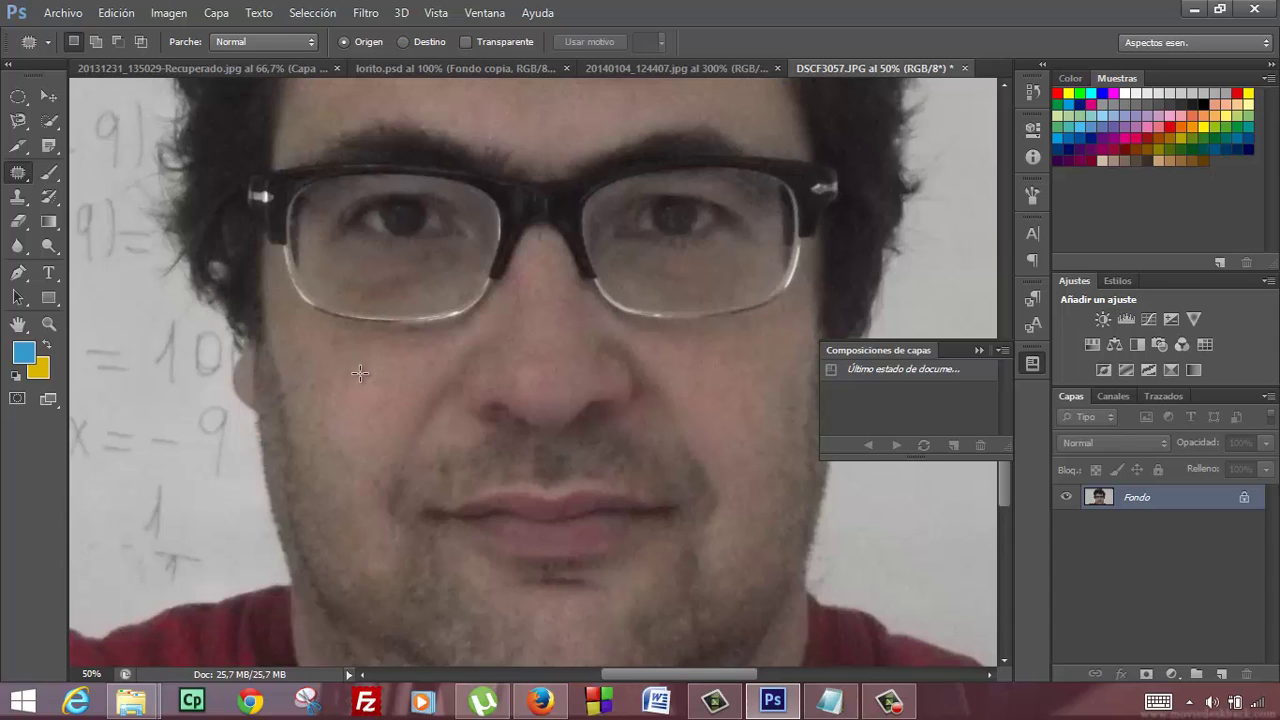
mouse_move(364, 366)
mouse_down()
mouse_move(334, 404)
mouse_move(414, 410)
mouse_move(377, 364)
mouse_move(355, 368)
mouse_move(350, 502)
mouse_up()
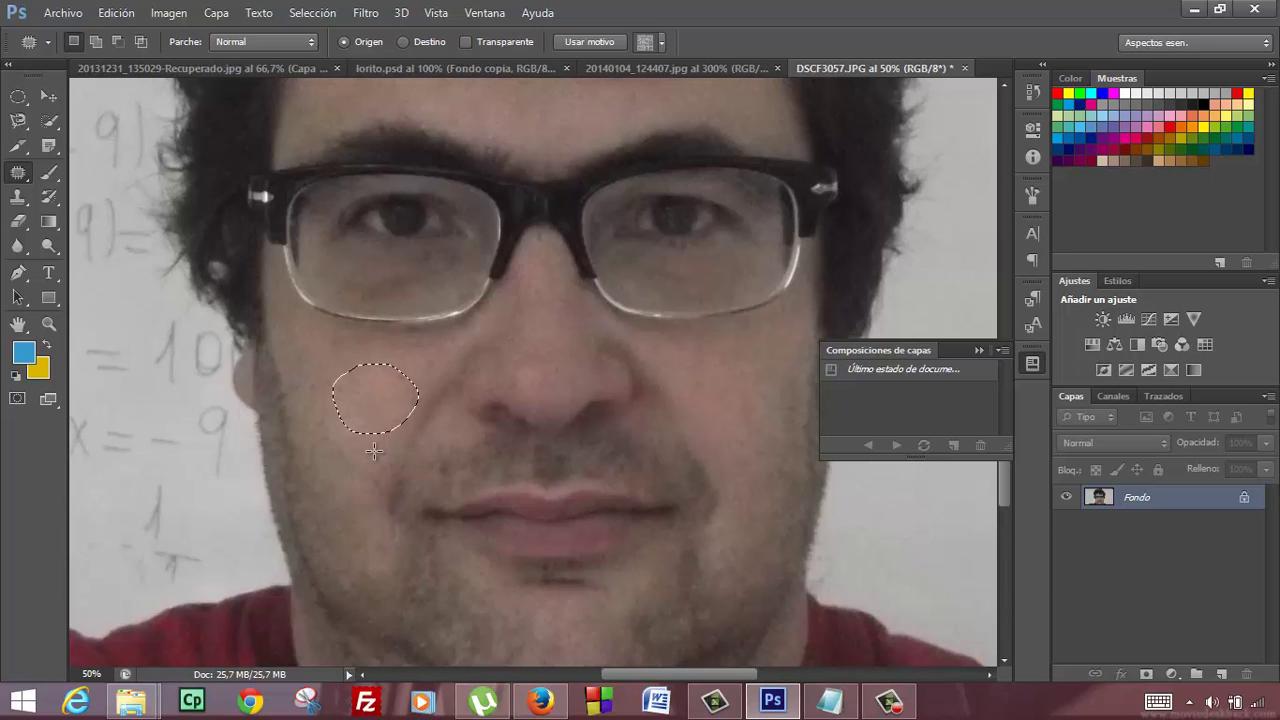
Step: Clear the existing cheek selection with Ctrl+D after stepping through undo and reselect
key(ctrl+d)
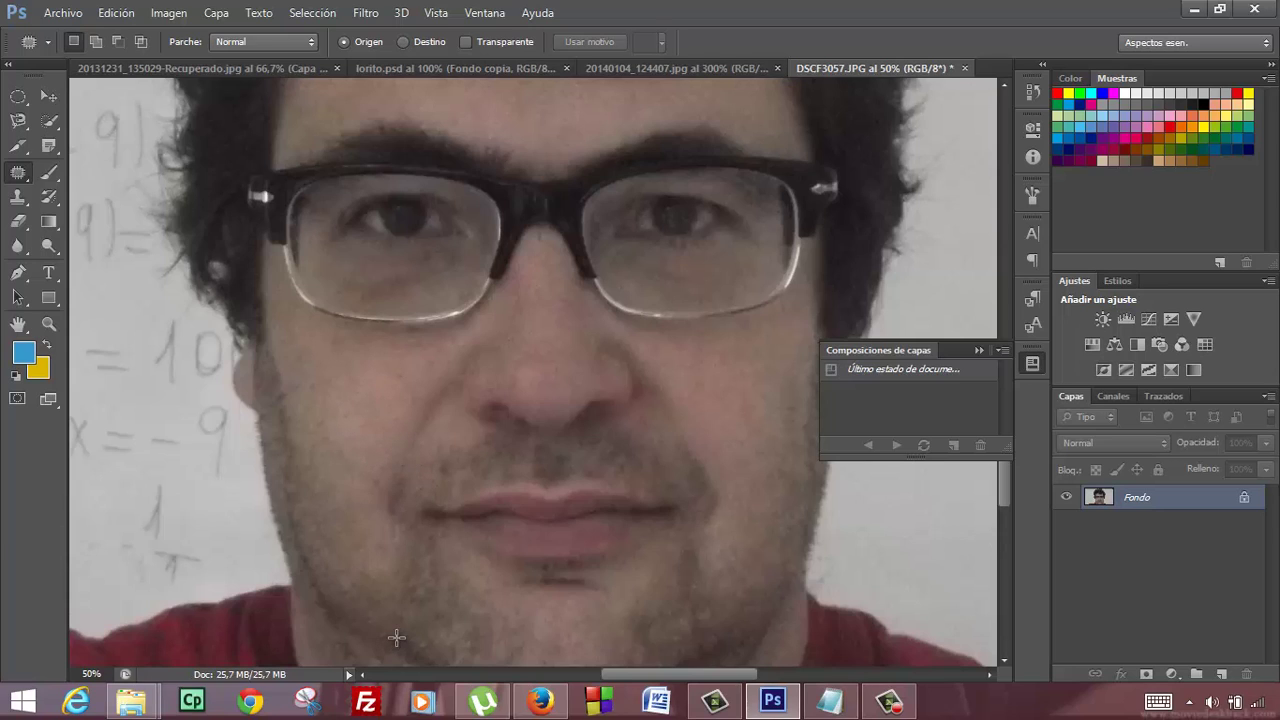
key(ctrl+z)
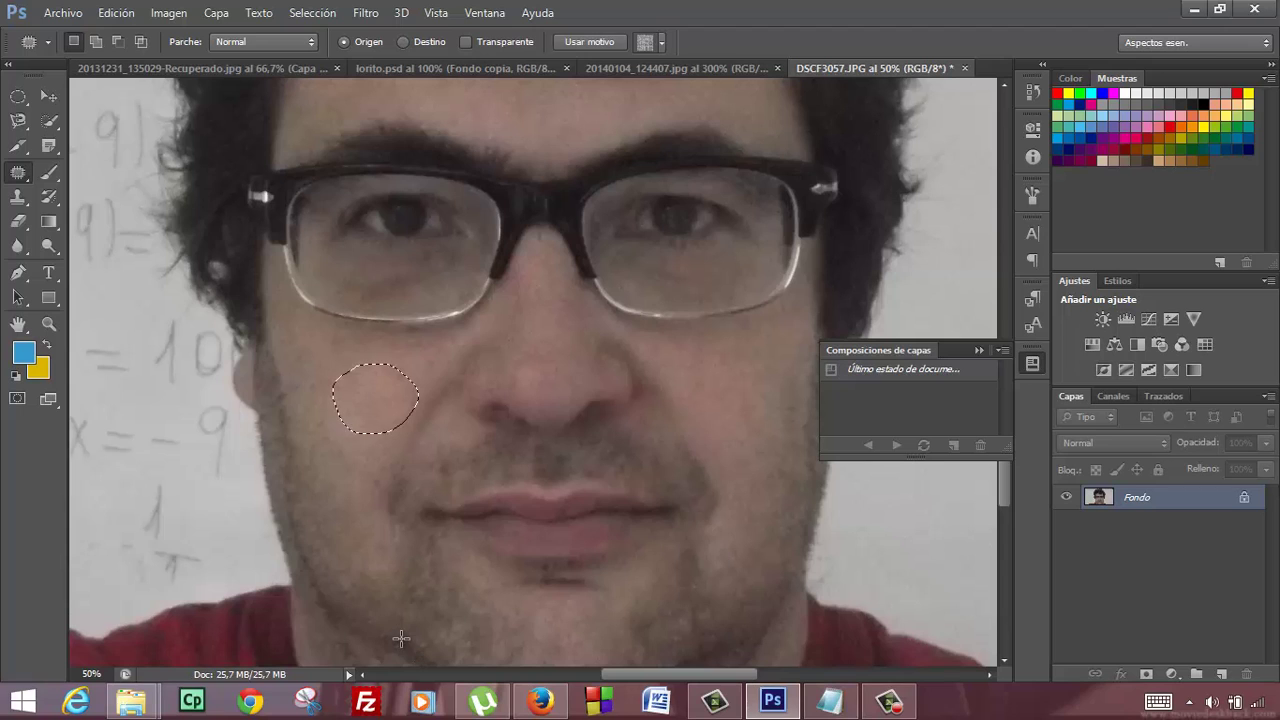
key(ctrl+d)
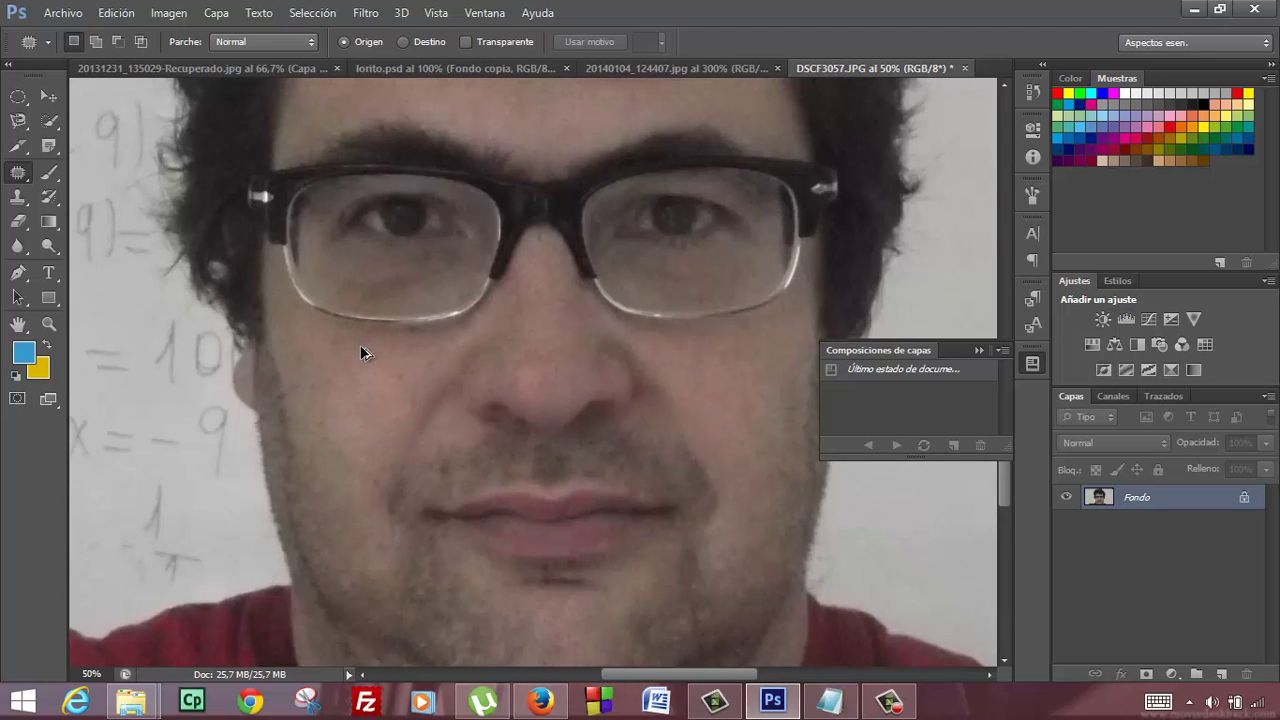
key(ctrl+shift+d)
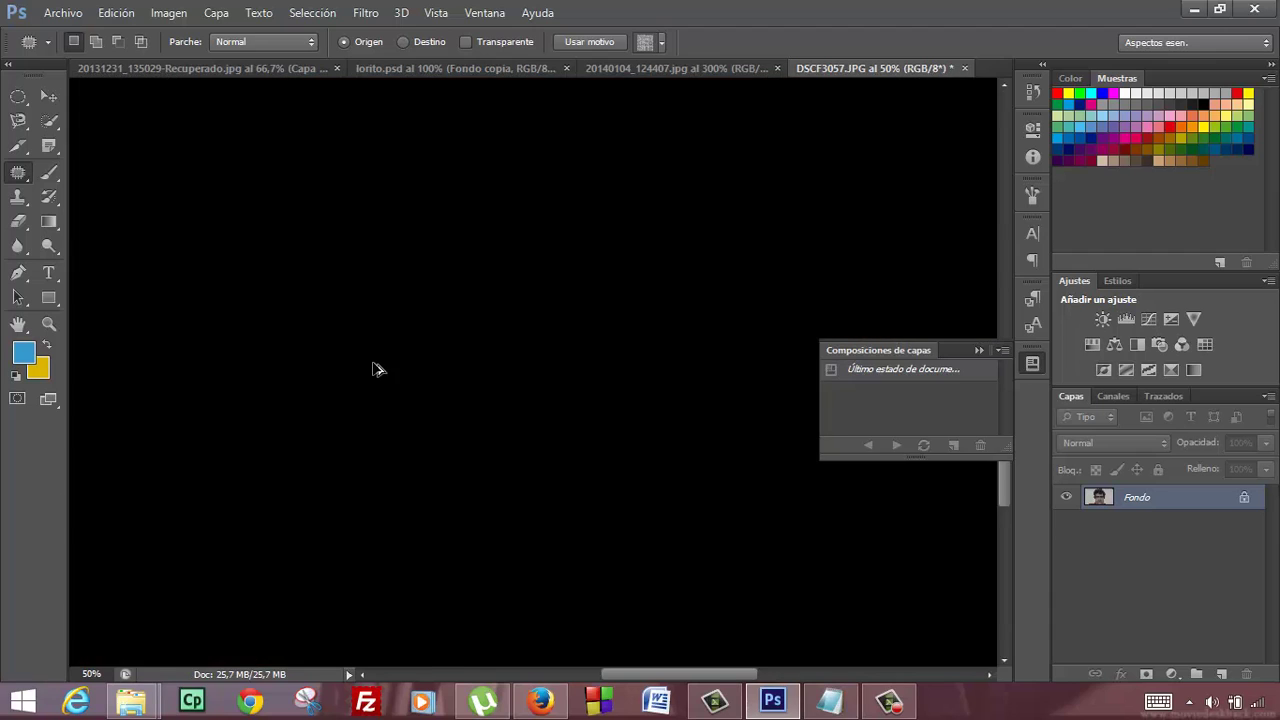
key(ctrl+d)
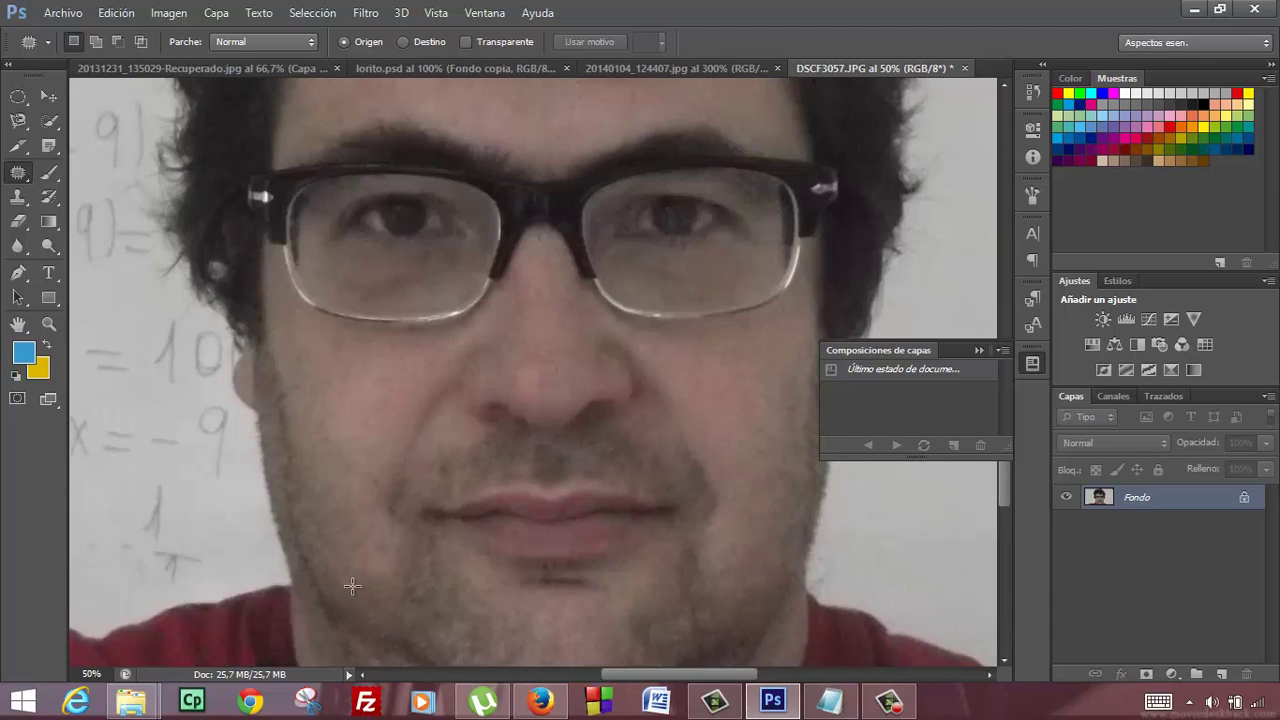
Step: Patch an area near the lower-left chin with skin from the left cheek, then deselect
drag(380, 595, 384, 588)
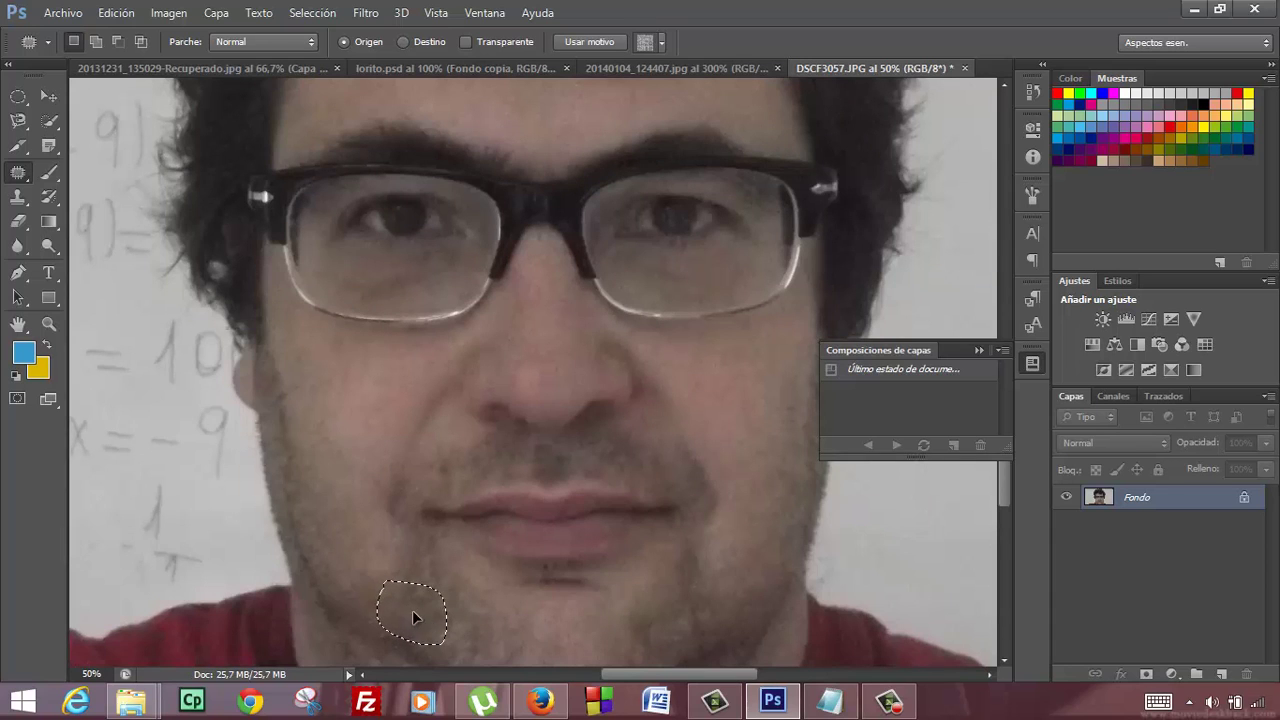
mouse_move(412, 610)
mouse_down()
mouse_move(372, 384)
mouse_move(380, 395)
mouse_up()
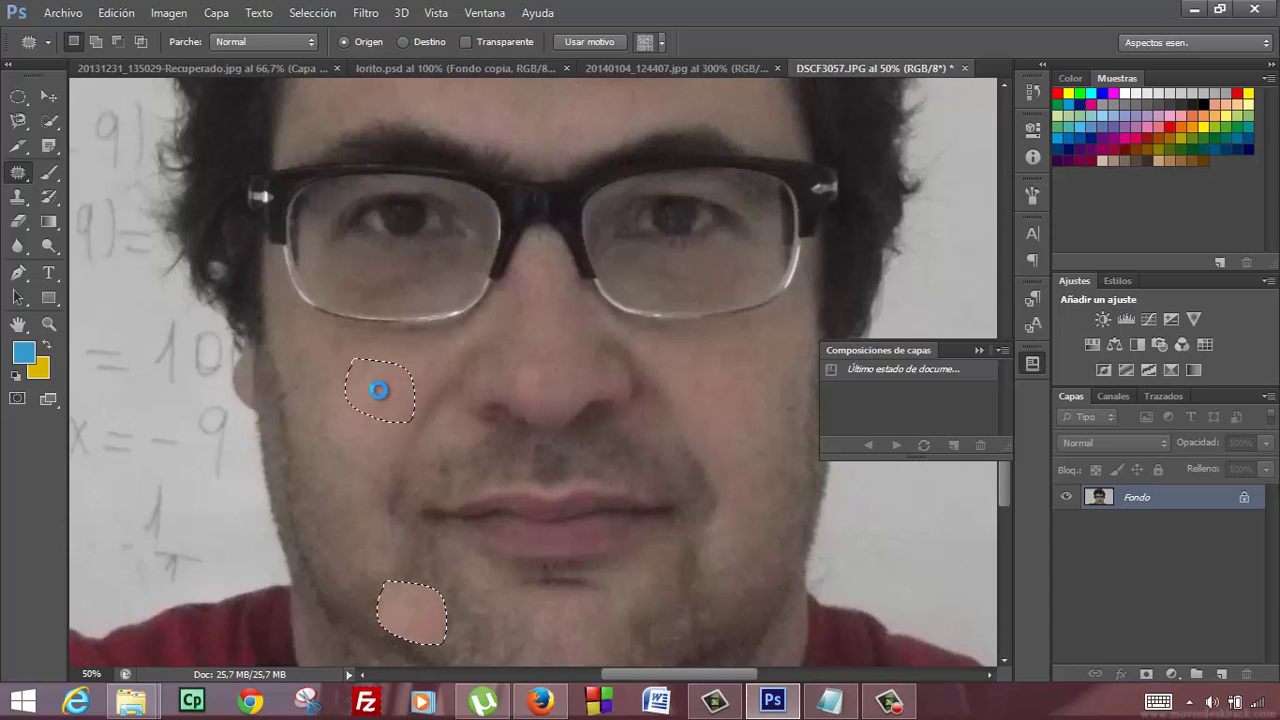
click(419, 557)
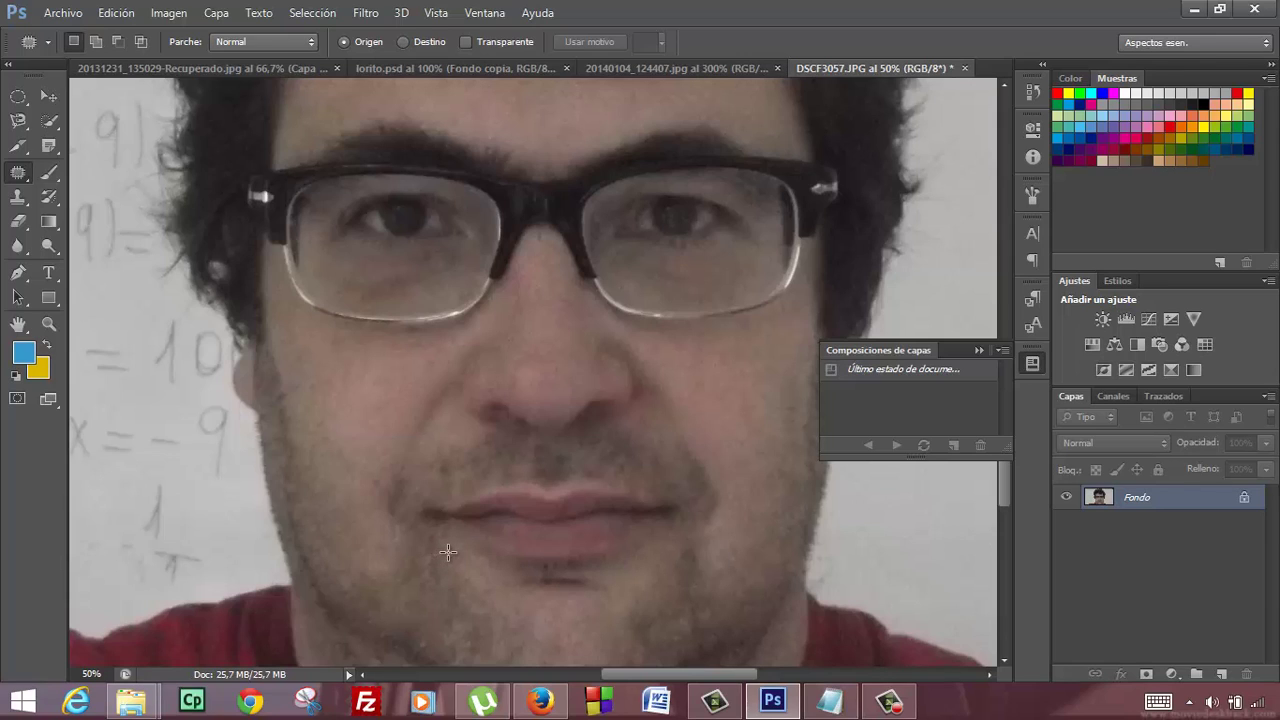
Step: With the Content-Aware Move Tool, lasso a round area of cheek skin and move it onto the left cheek
right_click(27, 177)
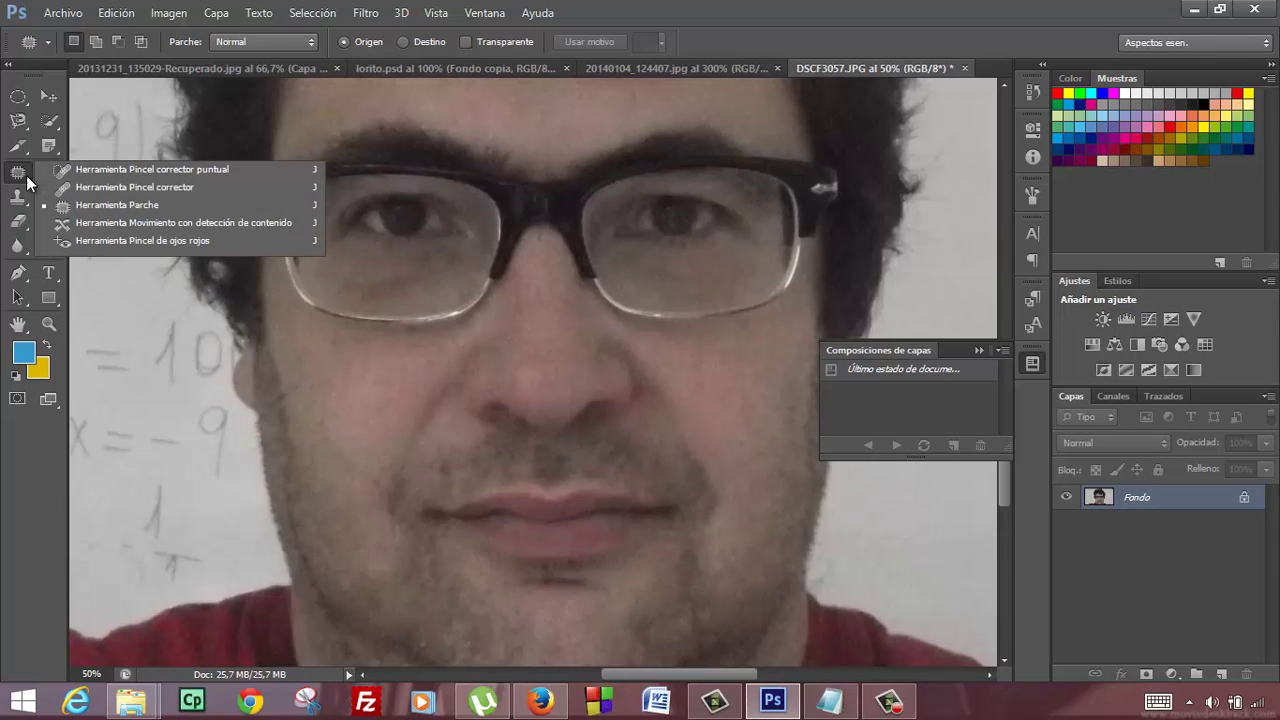
click(165, 223)
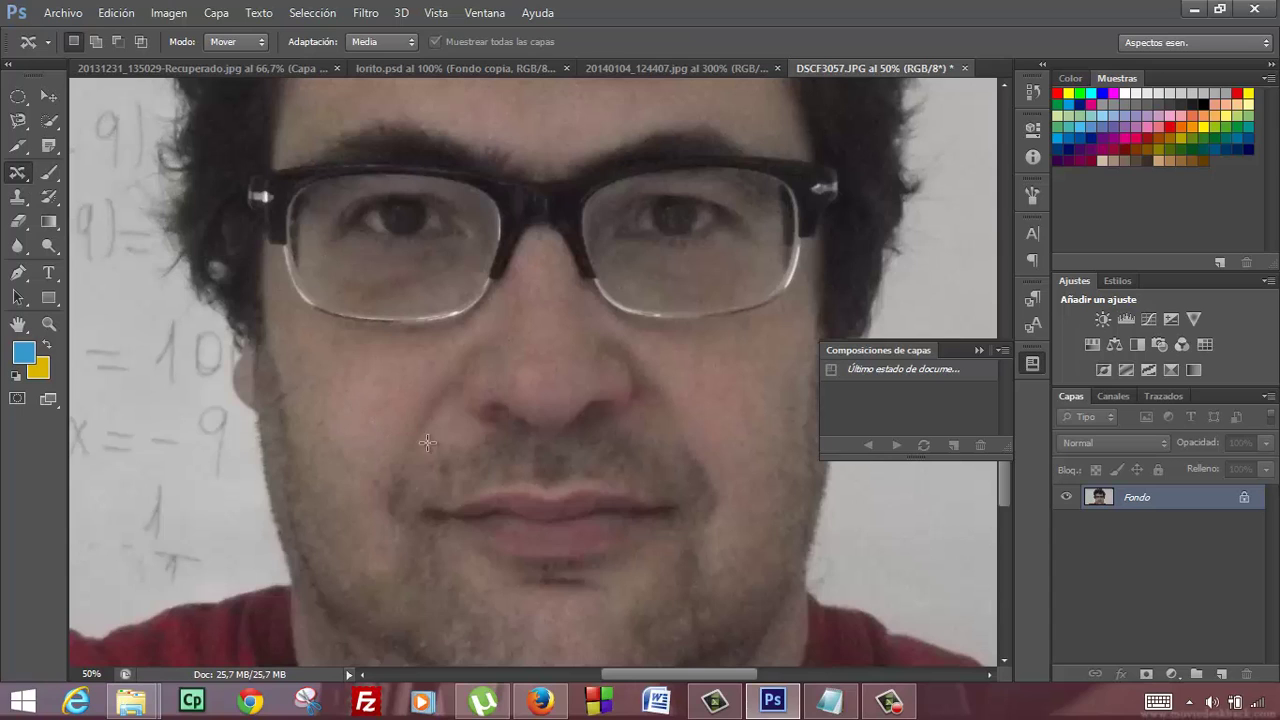
drag(338, 410, 600, 462)
mouse_move(692, 406)
mouse_down()
mouse_move(737, 393)
mouse_move(373, 444)
mouse_up()
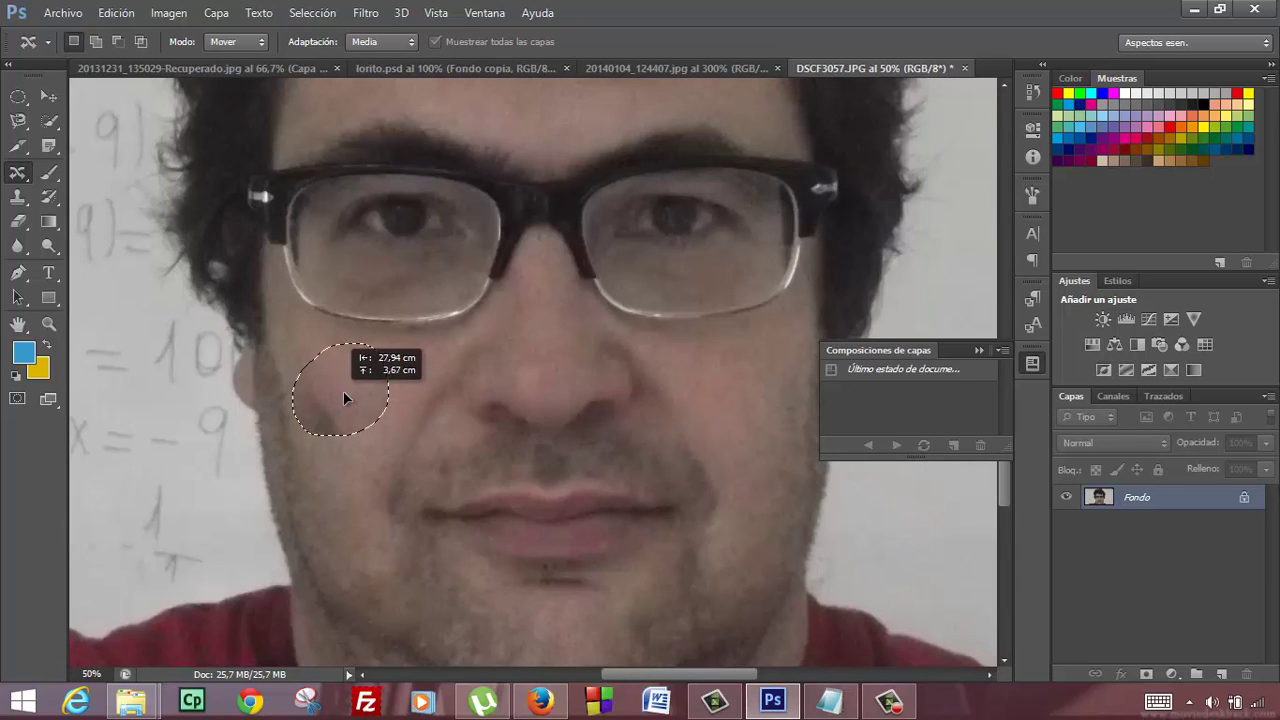
drag(373, 449, 360, 386)
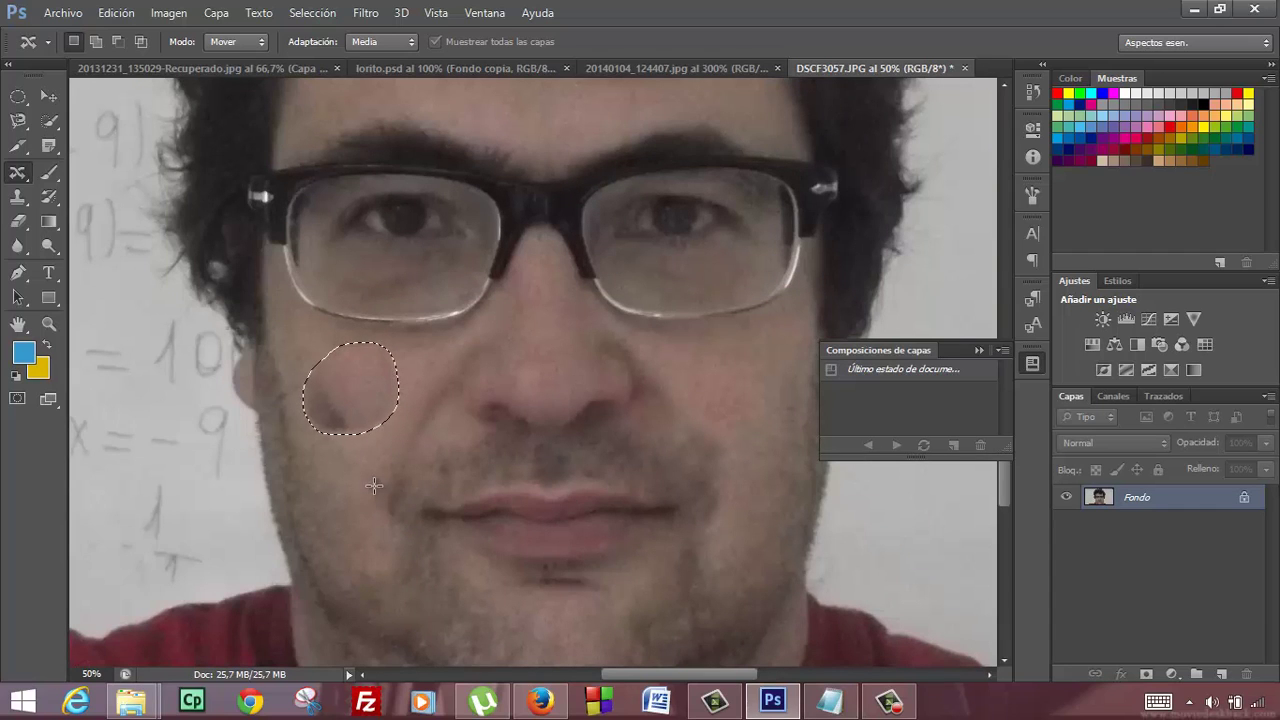
Step: Content-aware move a piece of the right eye area down onto the right cheek, then deselect
mouse_move(656, 193)
mouse_down()
mouse_move(617, 232)
mouse_move(675, 200)
mouse_move(660, 195)
mouse_up()
drag(693, 237, 720, 418)
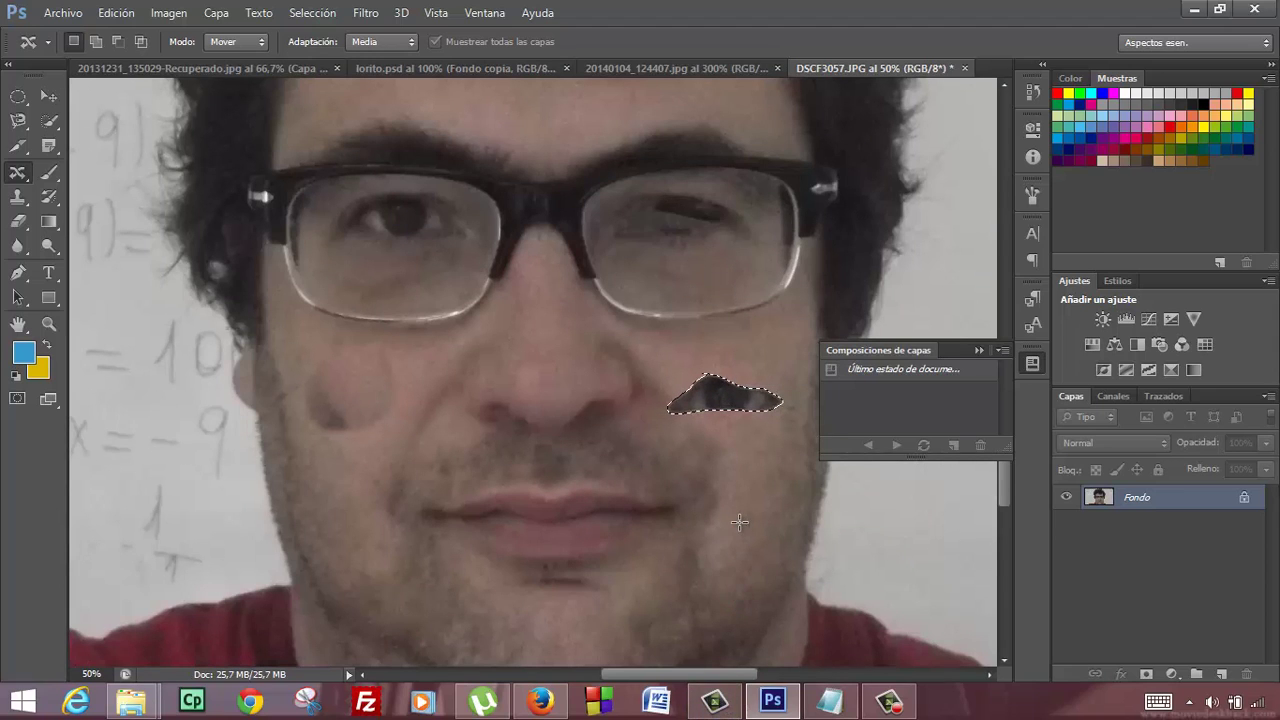
key(ctrl+d)
Step: Switch to the Red Eye Tool (Pincel de ojos rojos), set to 50% pupil size and 50% darken amount
right_click(18, 172)
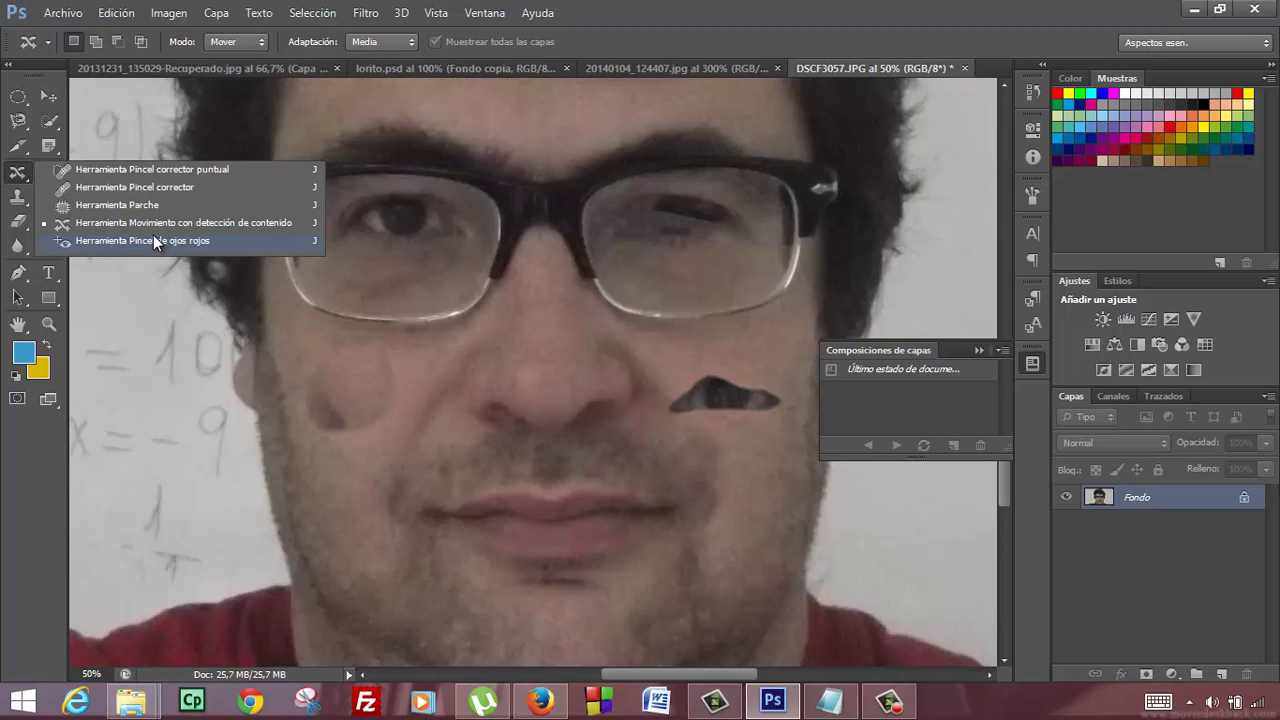
click(153, 240)
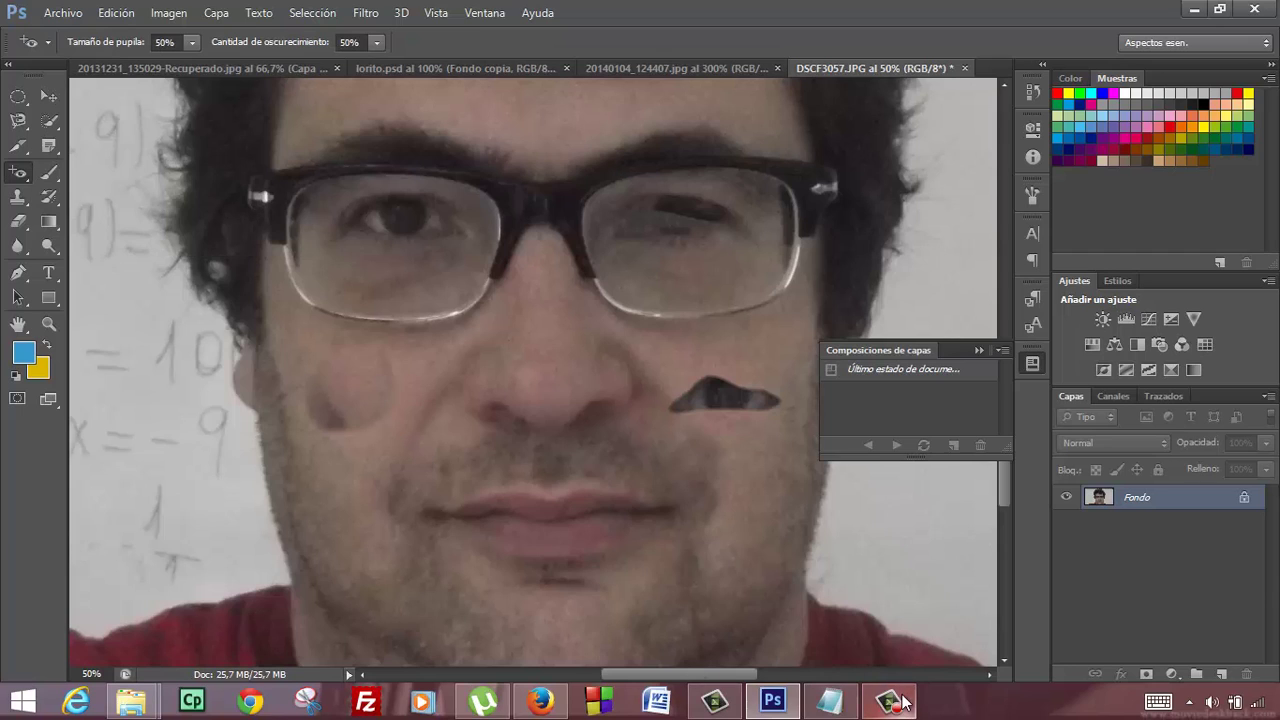